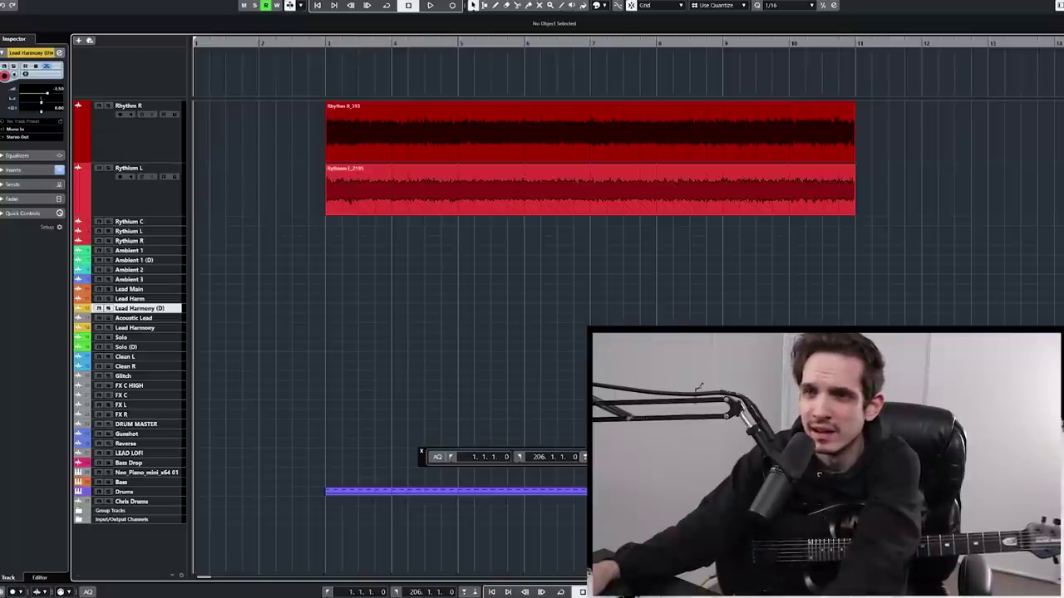
{"action": "key", "text": "h"}
{"action": "key", "text": "h"}
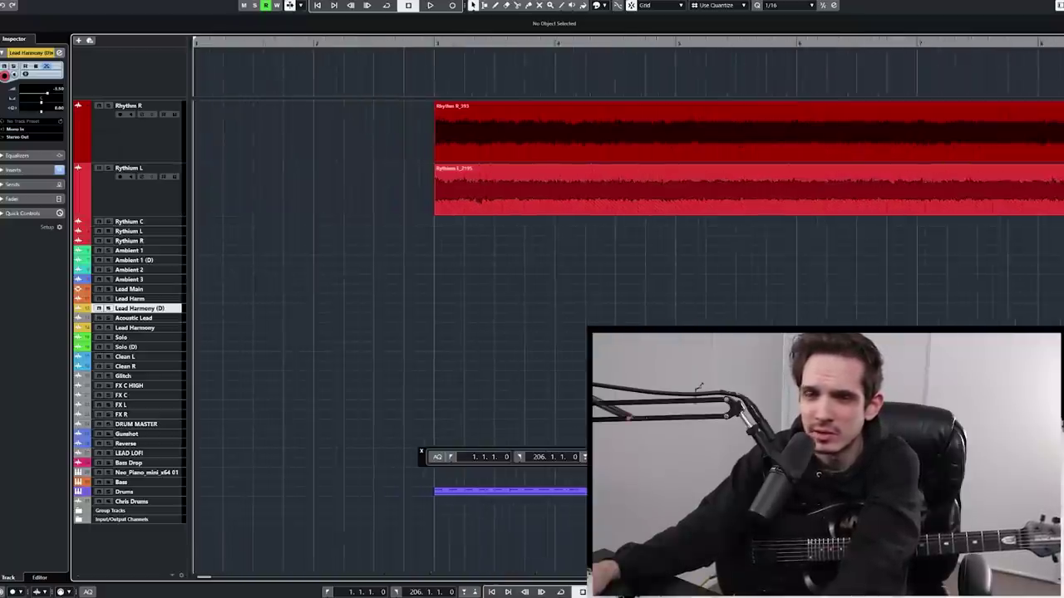
{"action": "key", "text": "g"}
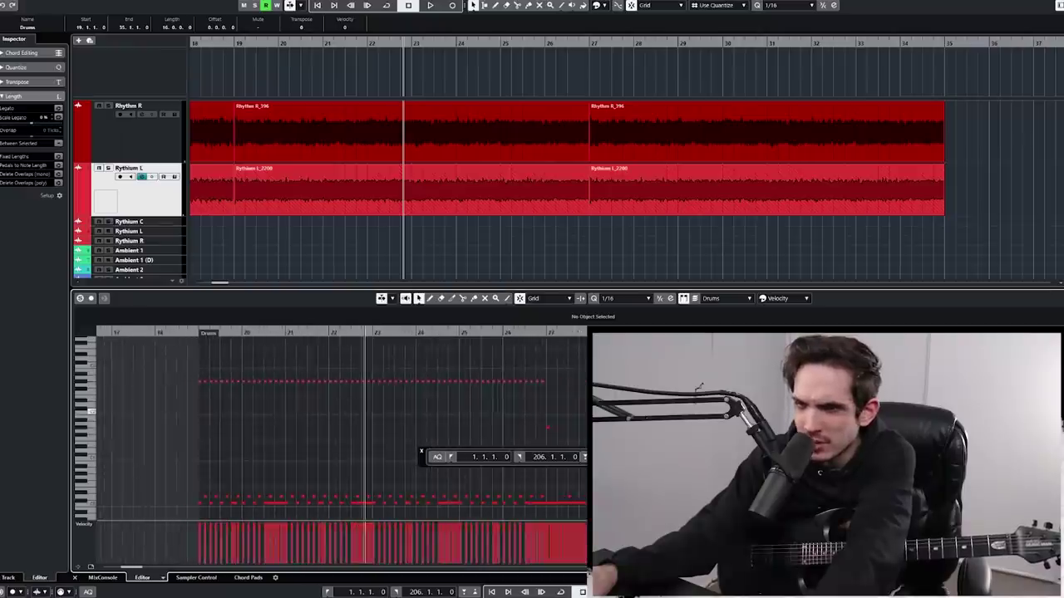
{"action": "key", "text": "g"}
{"action": "key", "text": "g"}
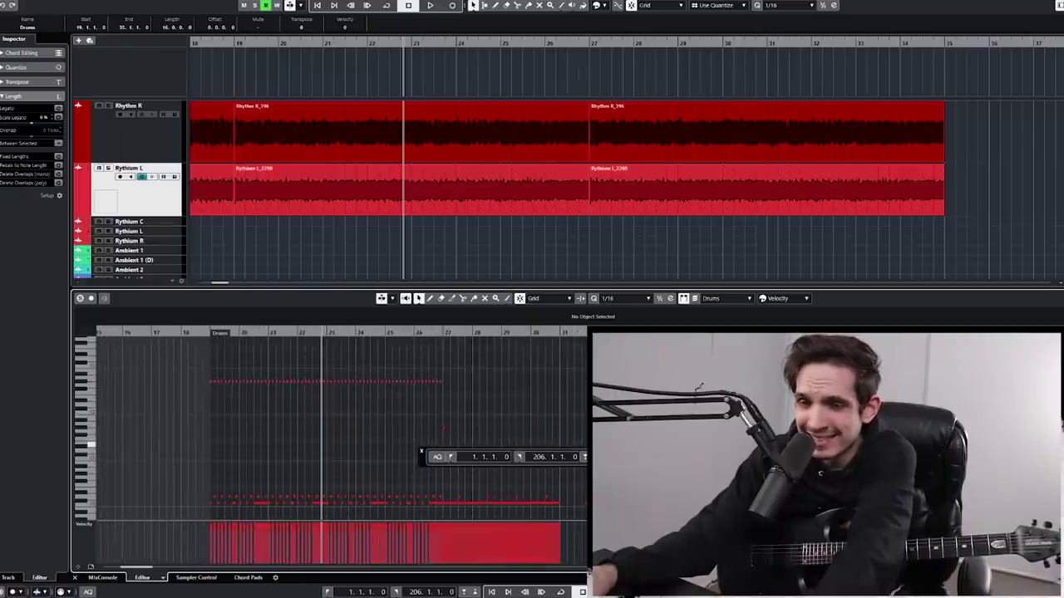
{"action": "key", "text": "g"}
{"action": "key", "text": "h"}
{"action": "key", "text": "h"}
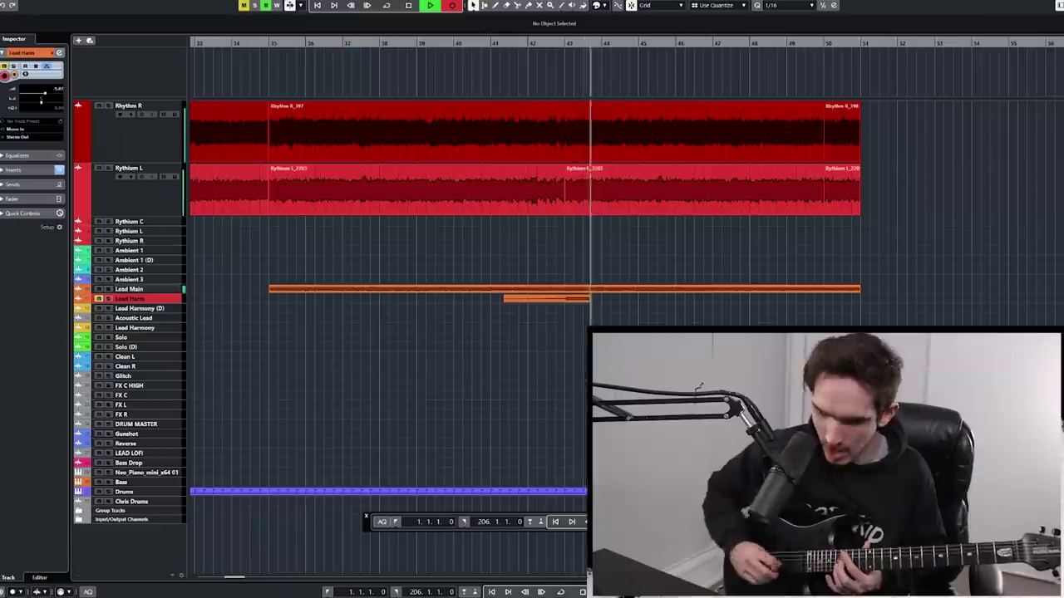
- Stop recording the harmony guitar take on the Lead Harm track and return the view to the start of the project
{"action": "key", "text": "space"}
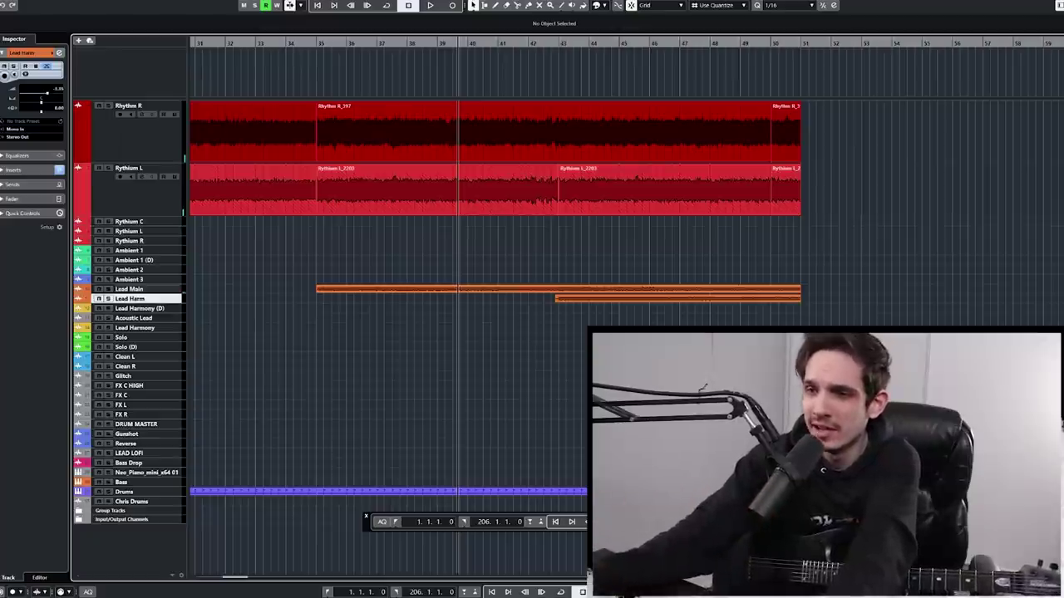
{"action": "key", "text": "Home"}
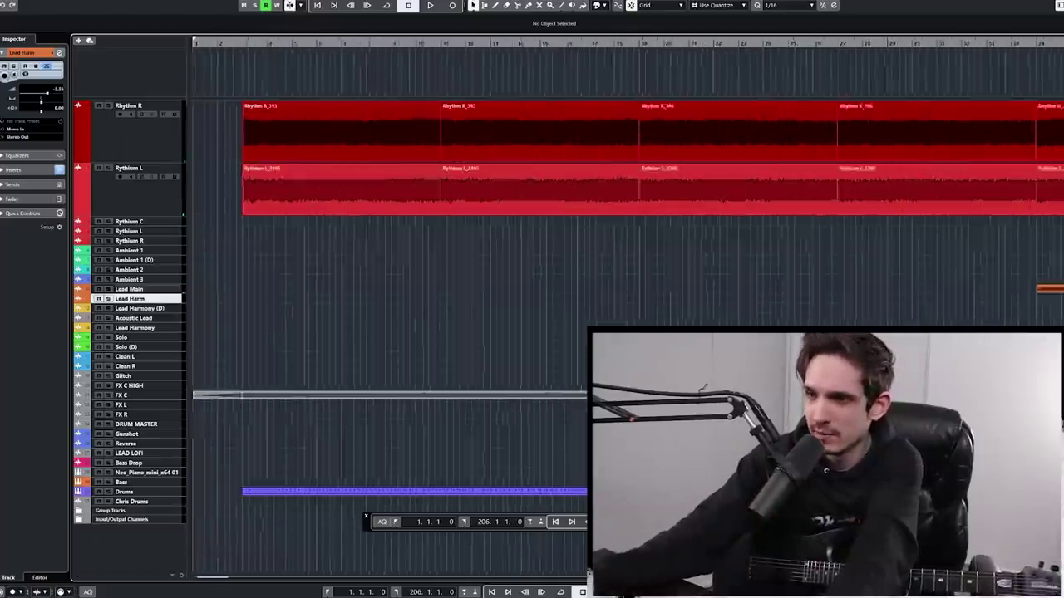
{"action": "key", "text": "g"}
{"action": "key", "text": "h"}
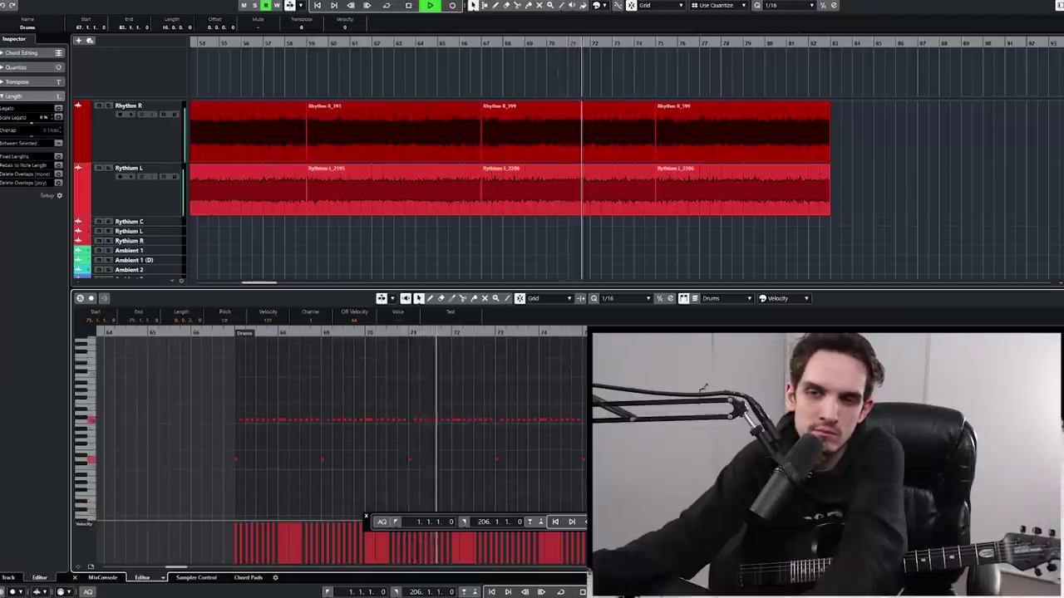
- Close the drum editor and add an instrument track below the Reverse track
{"action": "key", "text": "ctrl+alt+e"}
{"action": "key", "text": "h"}
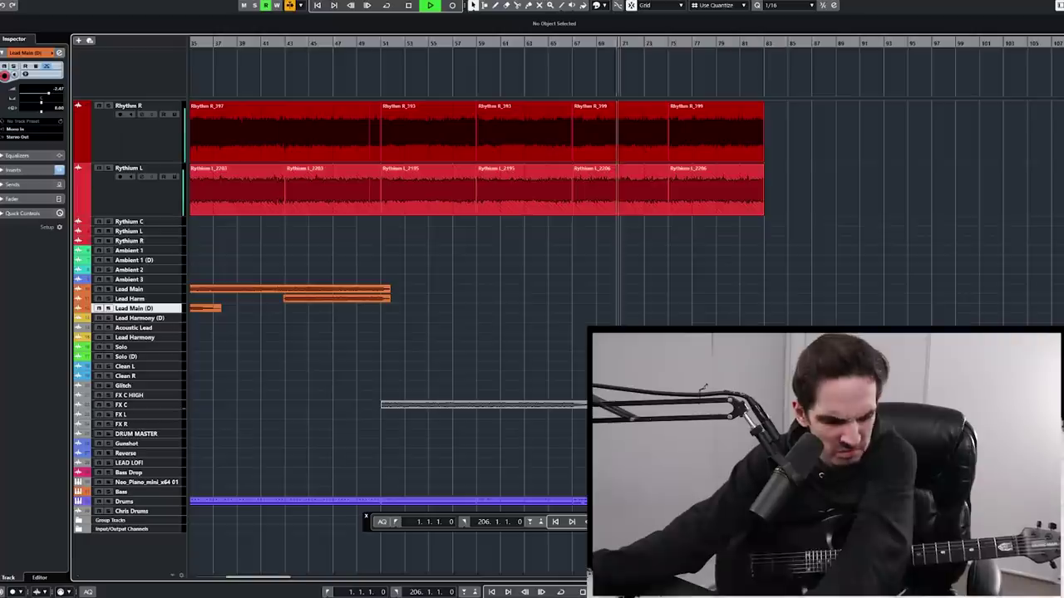
{"action": "key", "text": "g"}
{"action": "key", "text": "g"}
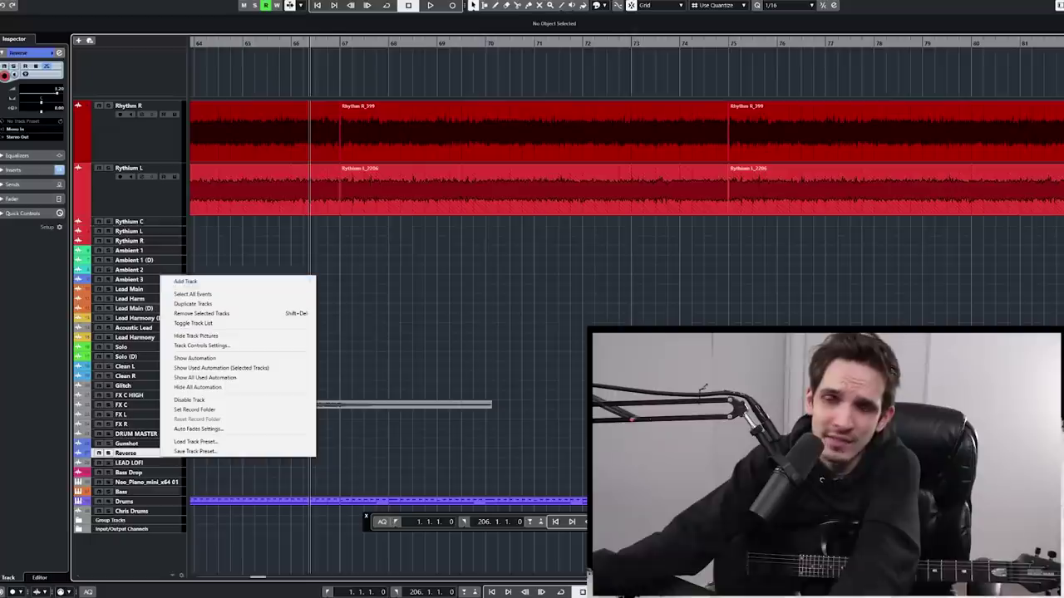
{"action": "mouse_move", "coordinate": [191, 281]}
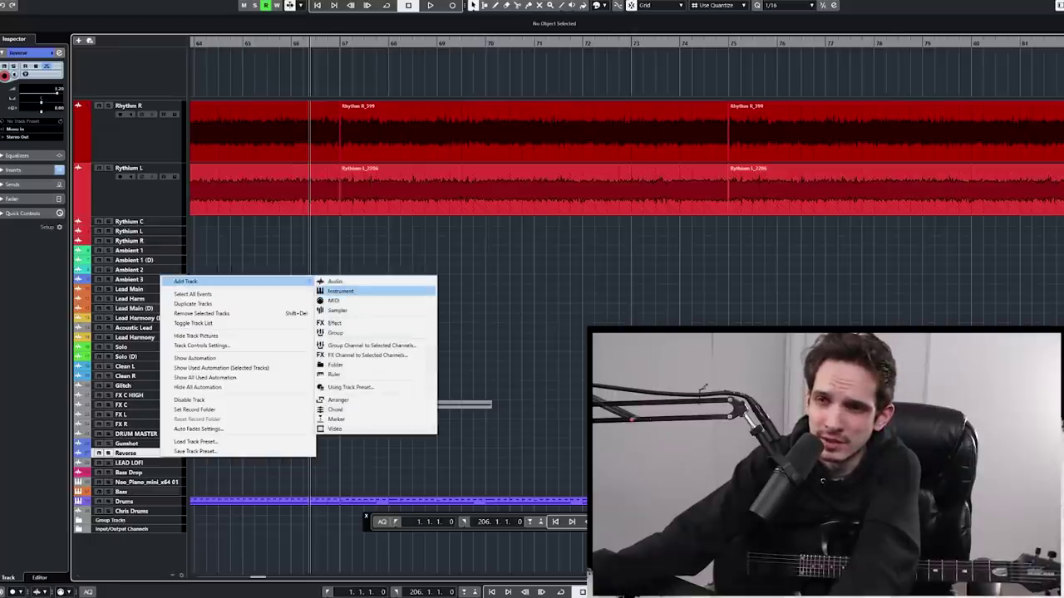
{"action": "left_click", "coordinate": [336, 291]}
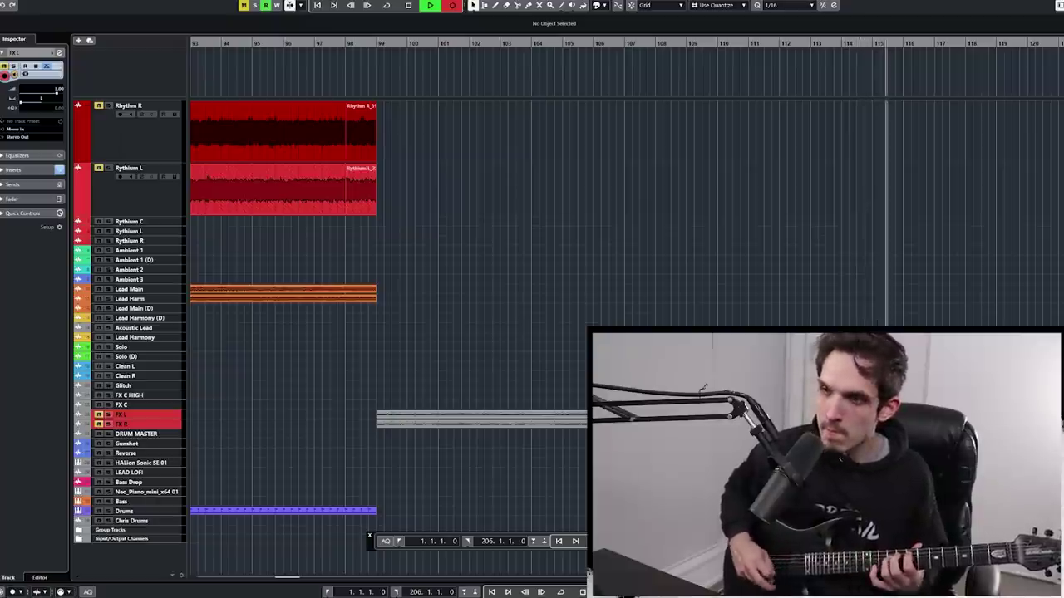
- Stop recording the guitar take on the FX L and FX R tracks
{"action": "key", "text": "space"}
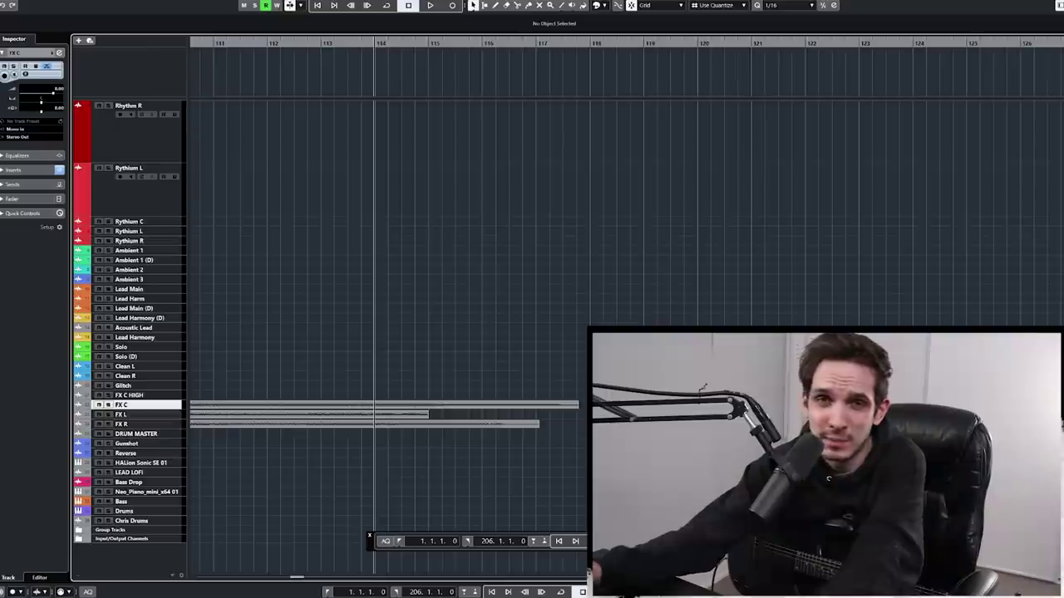
{"action": "key", "text": "g"}
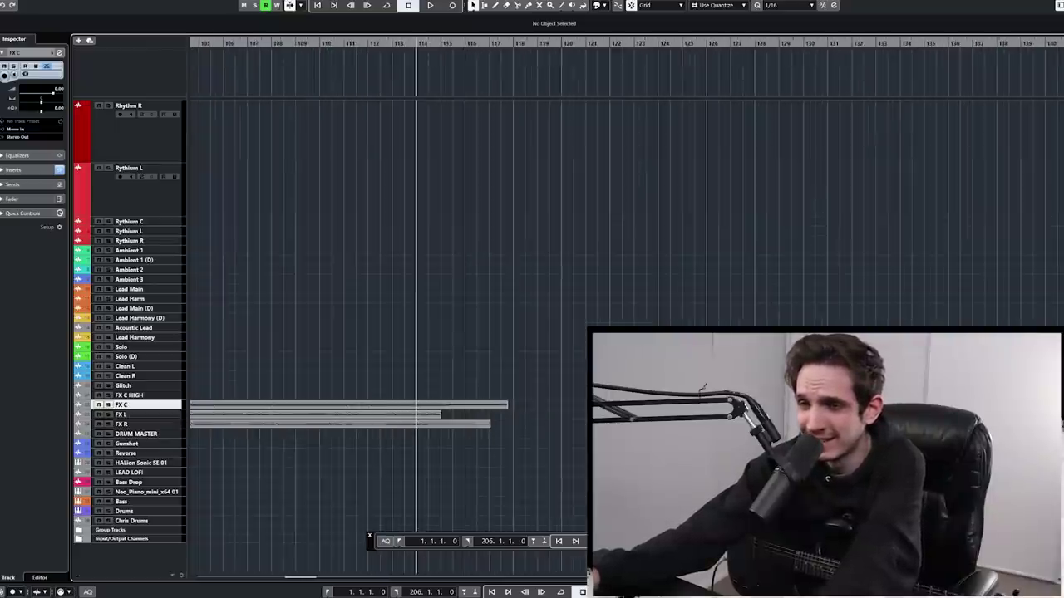
{"action": "key", "text": "h"}
{"action": "key", "text": "h"}
{"action": "key", "text": "h"}
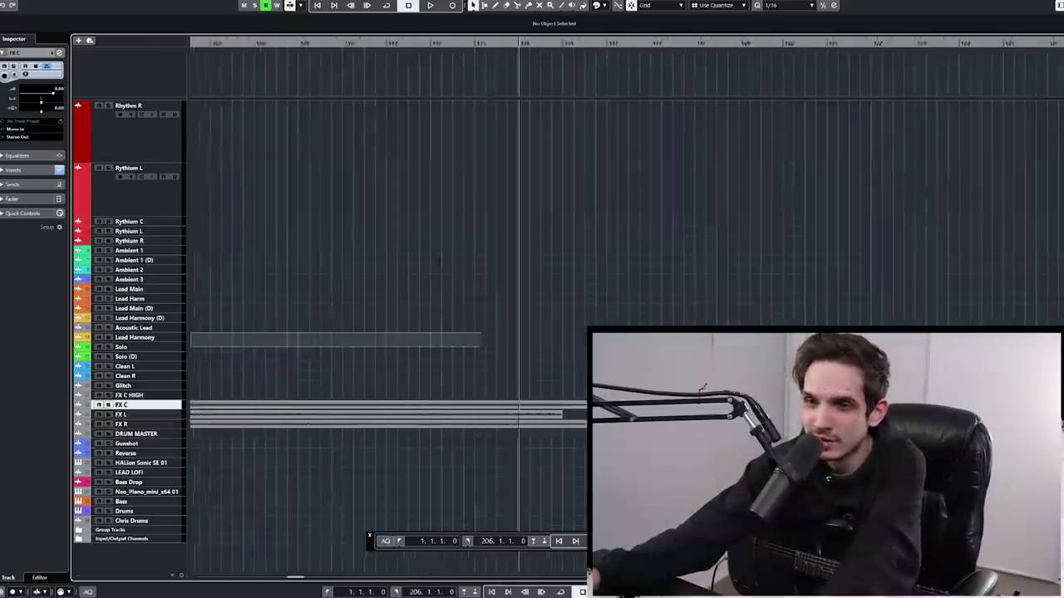
{"action": "key", "text": "g"}
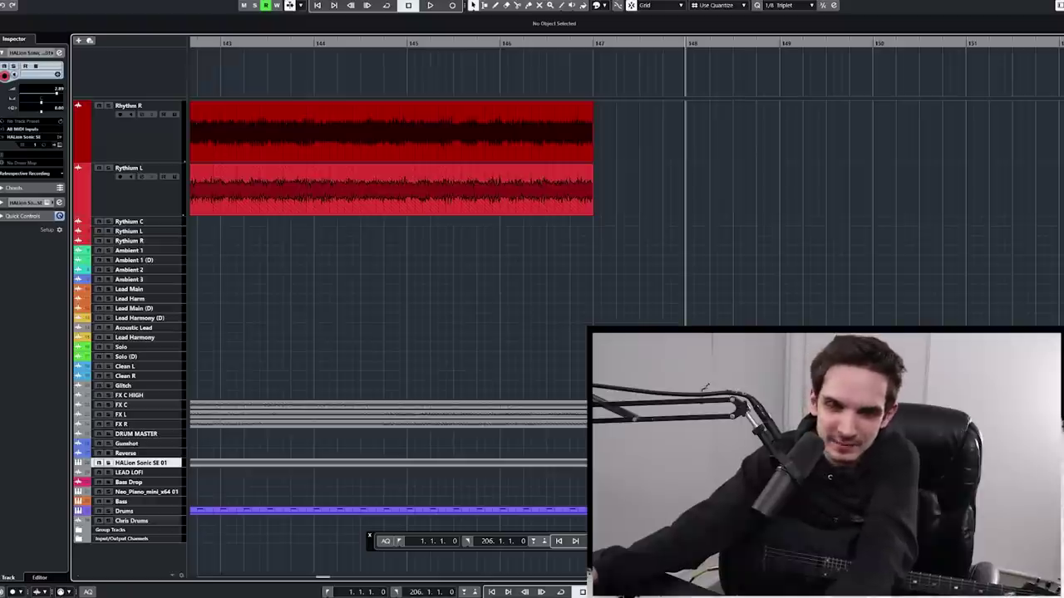
{"action": "key", "text": "g"}
{"action": "key", "text": "g"}
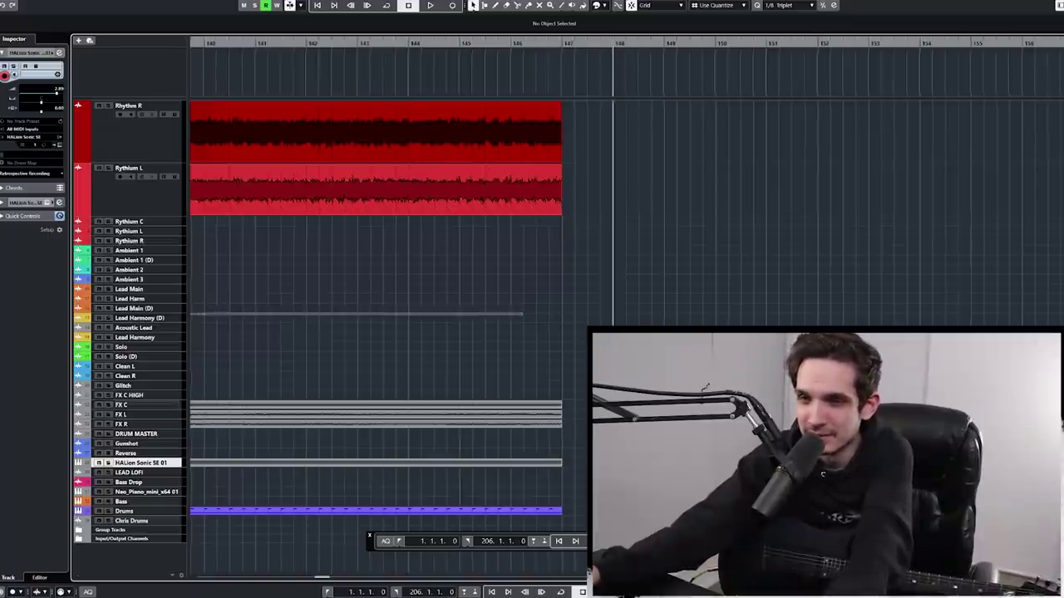
{"action": "scroll", "coordinate": [623, 307], "scroll_direction": "left", "scroll_amount": 3}
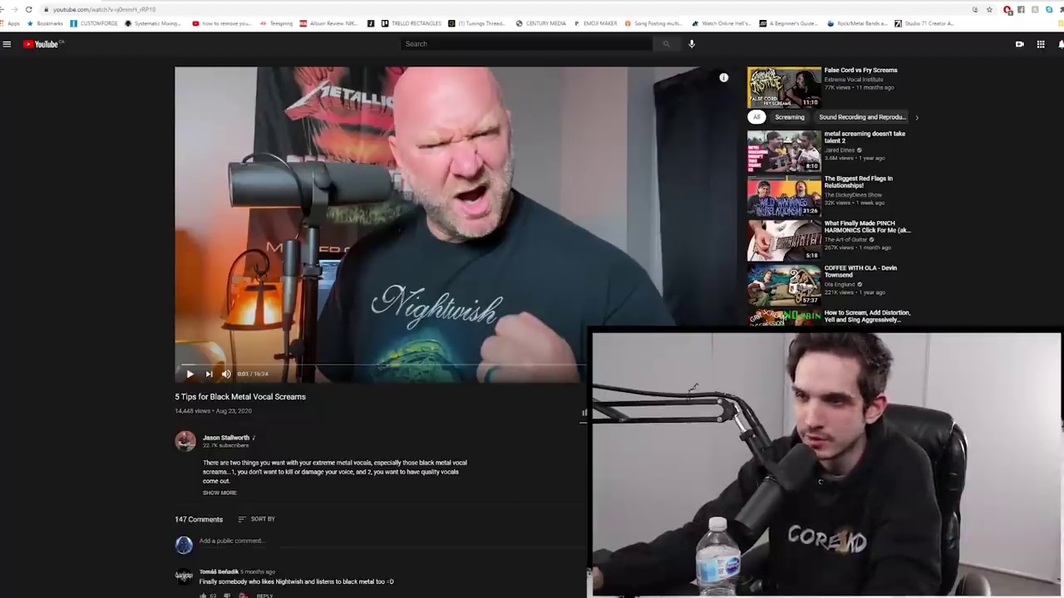
- In YouTube, watch the "5 Tips for Black Metal Vocal Screams" video from about 8:53 and pause it
{"action": "left_click", "coordinate": [481, 364]}
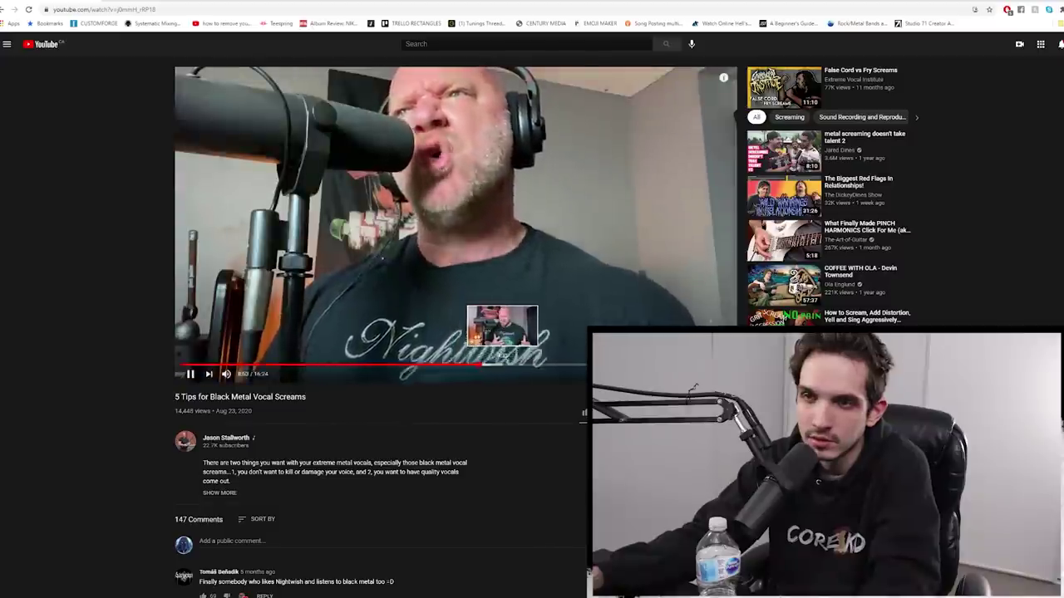
{"action": "key", "text": "space"}
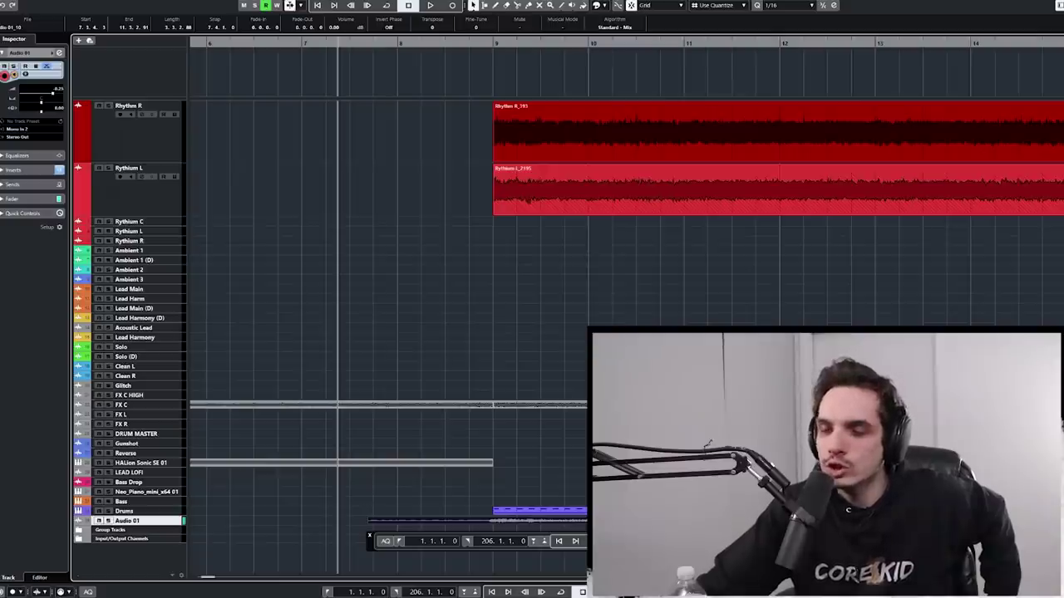
- In Cubase, record a vocal take on the Audio 01 track and move the playhead back to just after bar 8
{"action": "key", "text": "KP_Multiply"}
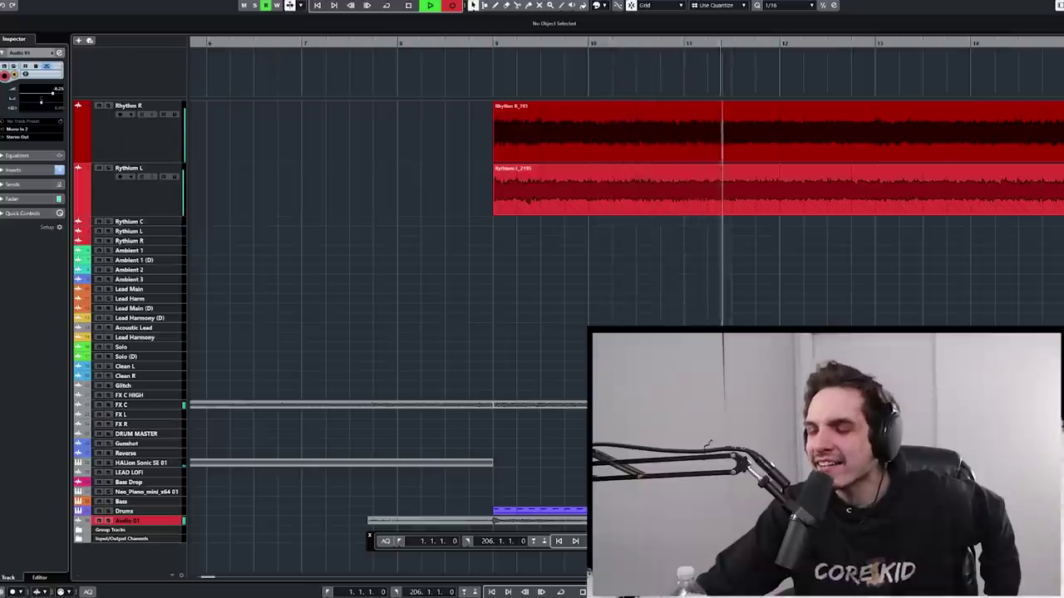
{"action": "key", "text": "space"}
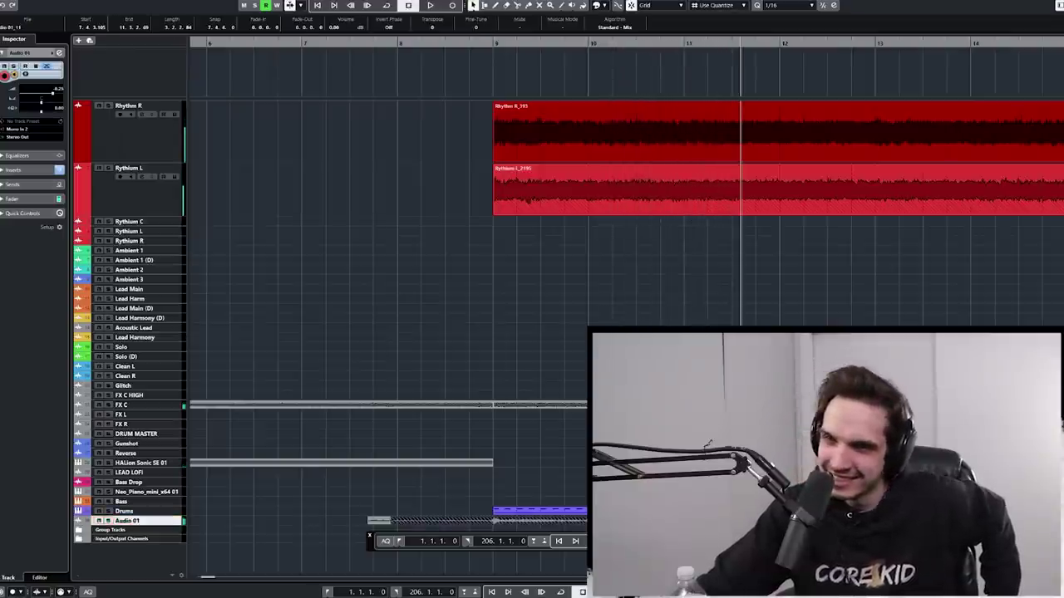
{"action": "left_click", "coordinate": [421, 44]}
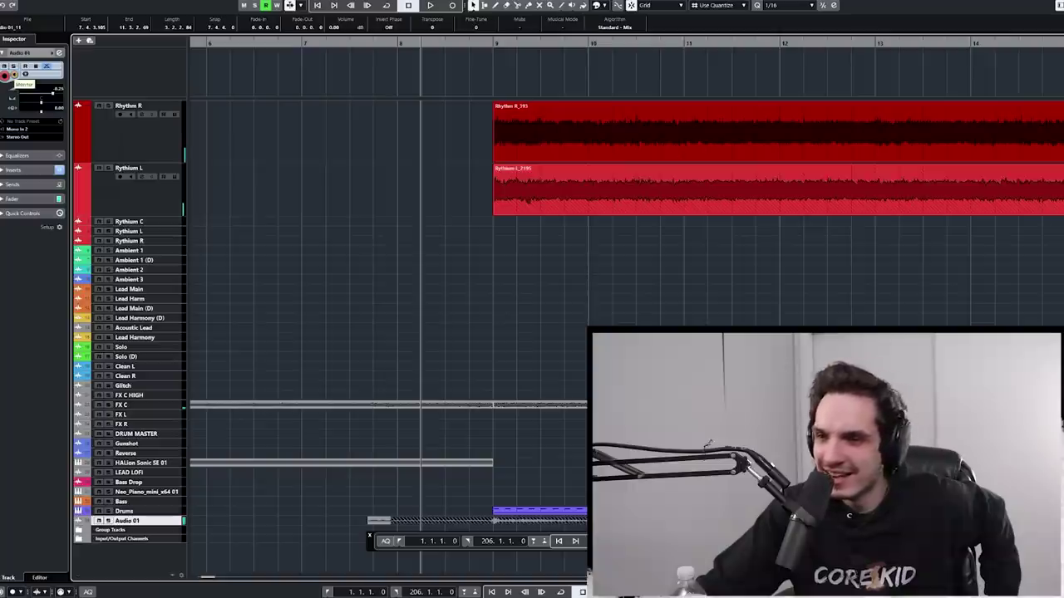